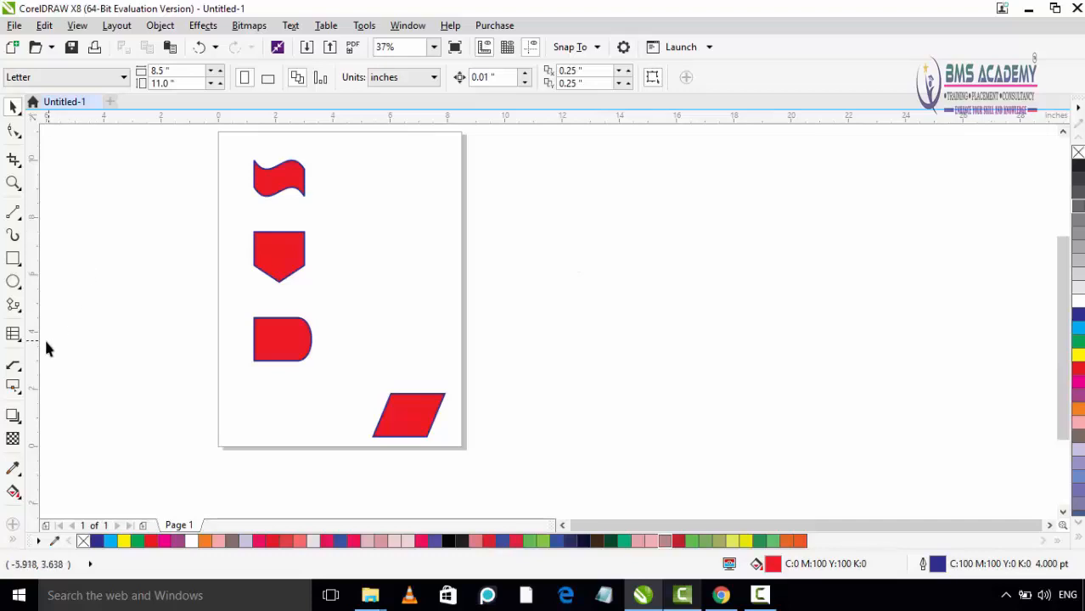
# Draw a straight-line connector from the bottom midpoint of the wavy flag to the top midpoint of the pentagon.
pyautogui.click(21, 393)
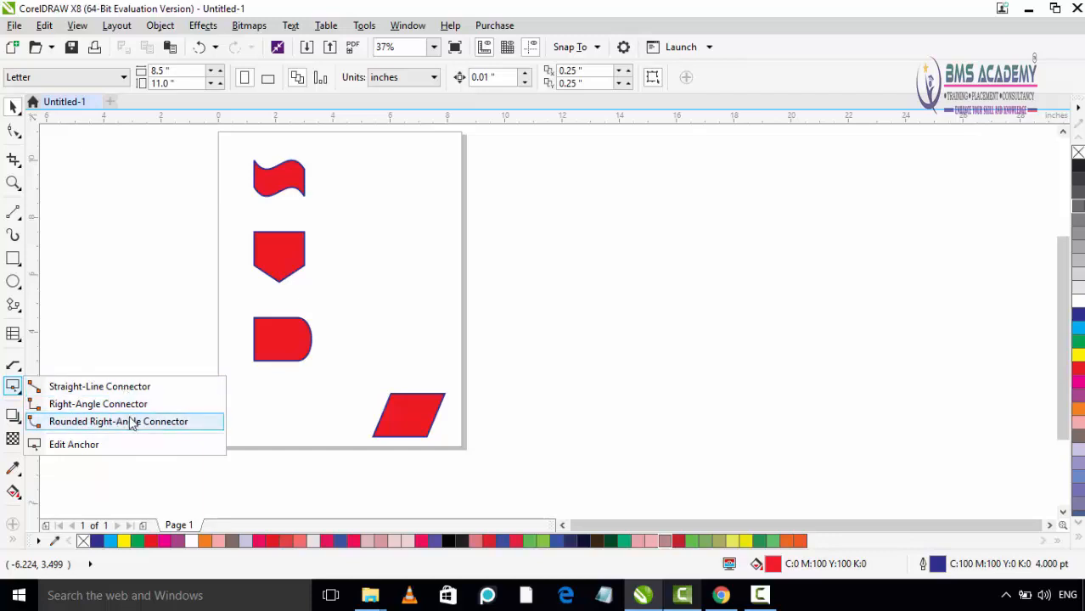
pyautogui.click(115, 392)
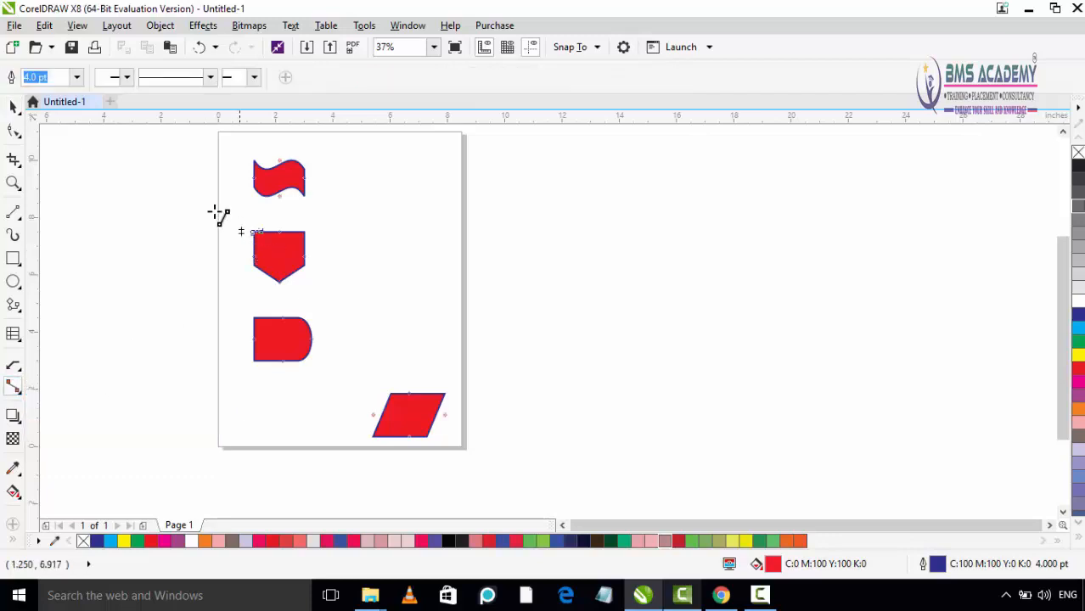
pyautogui.scroll(2, 218, 208)
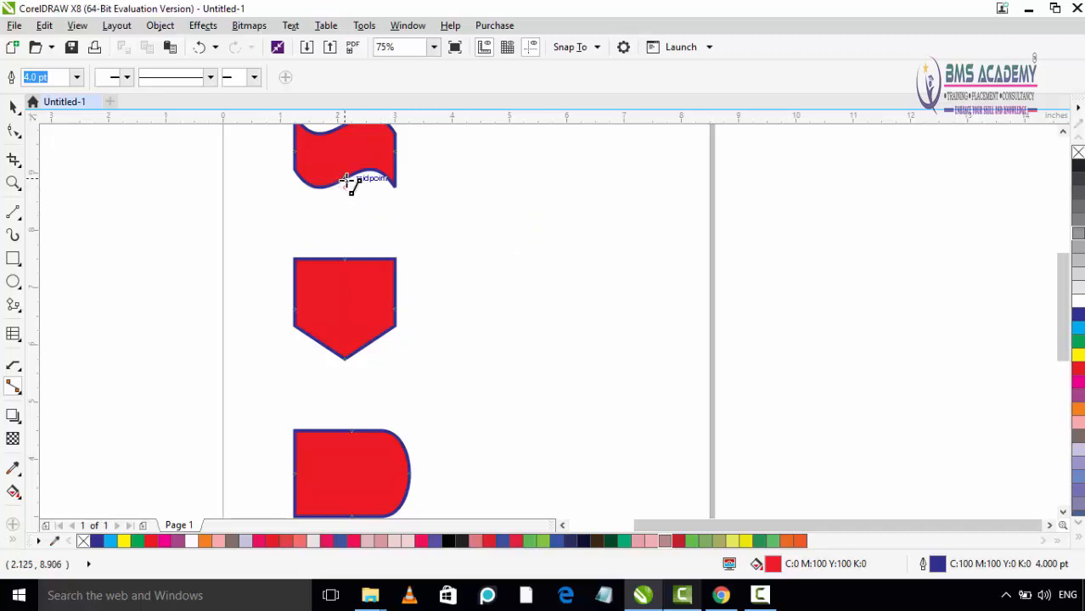
pyautogui.moveTo(344, 179); pyautogui.dragTo(348, 260)
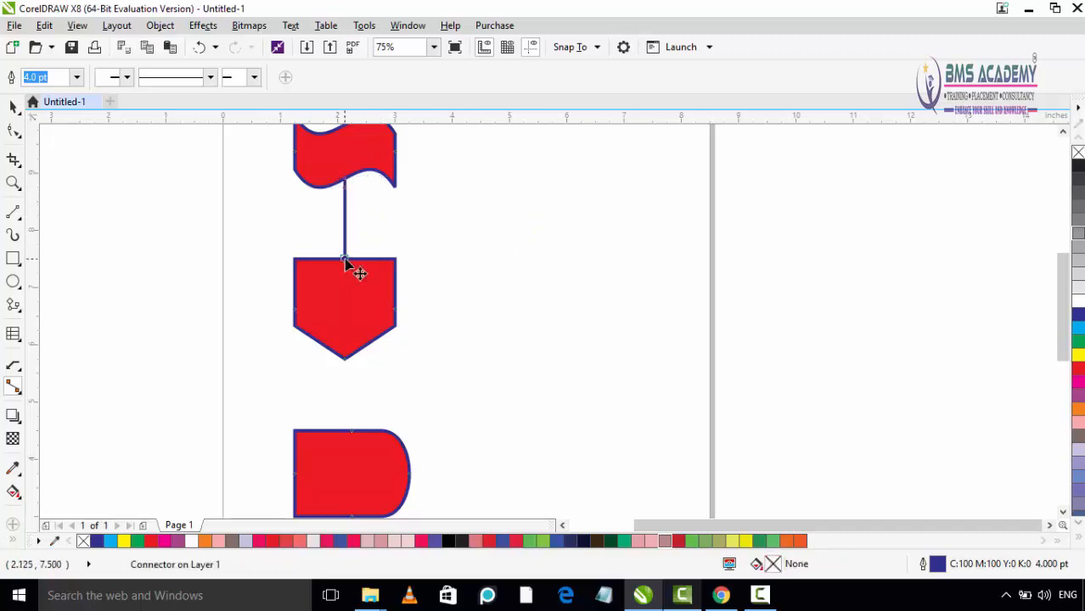
# Set the outline colour of the connector between the flag and the pentagon to yellow.
pyautogui.scroll(2, 344, 233)
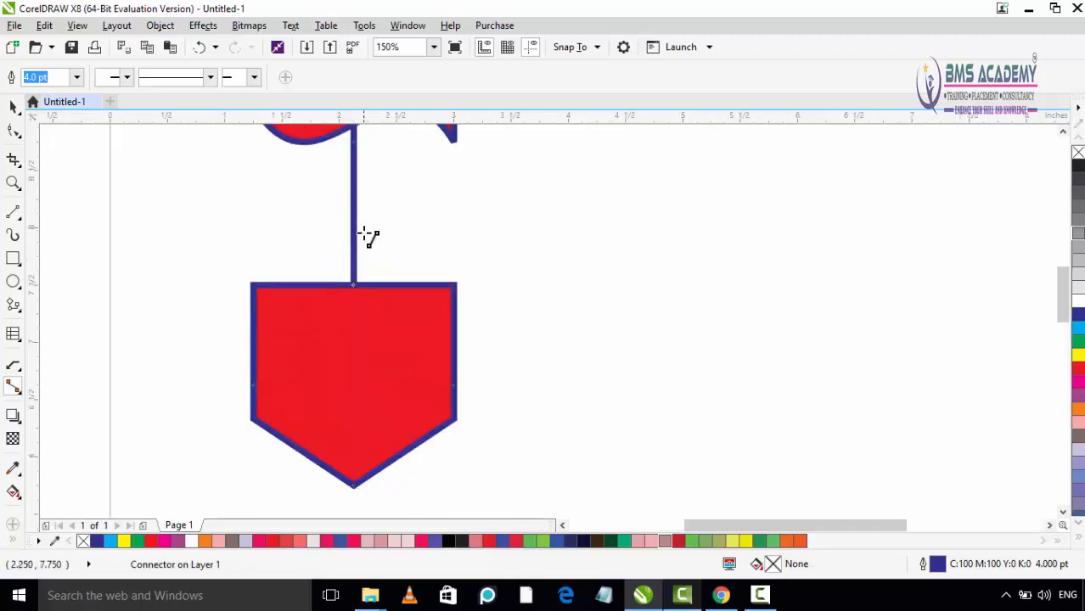
pyautogui.scroll(-2, 369, 233)
pyautogui.scroll(1, 368, 231)
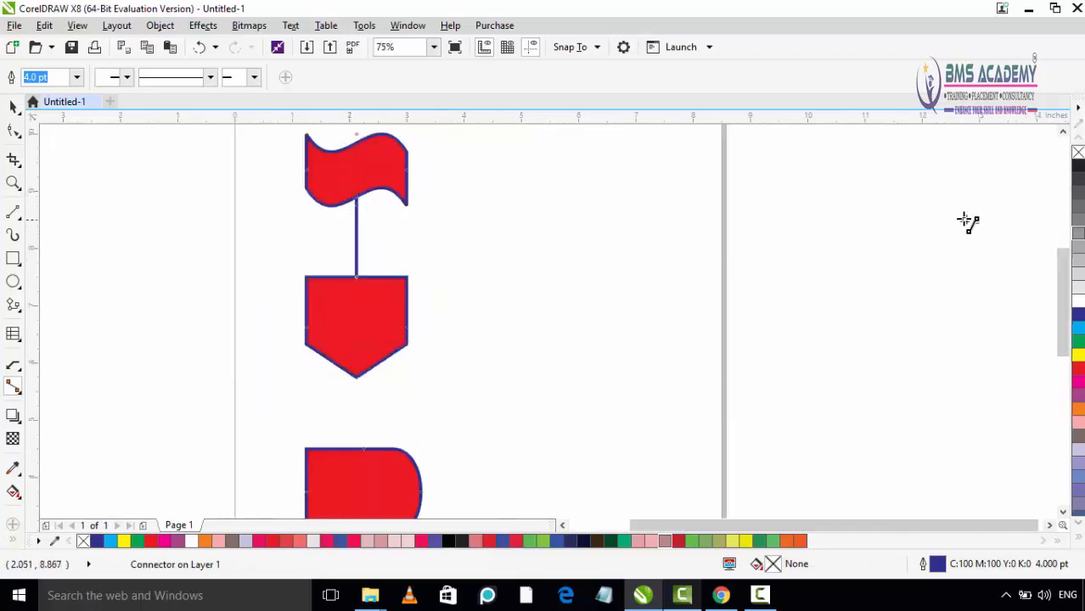
pyautogui.rightClick(1079, 357)
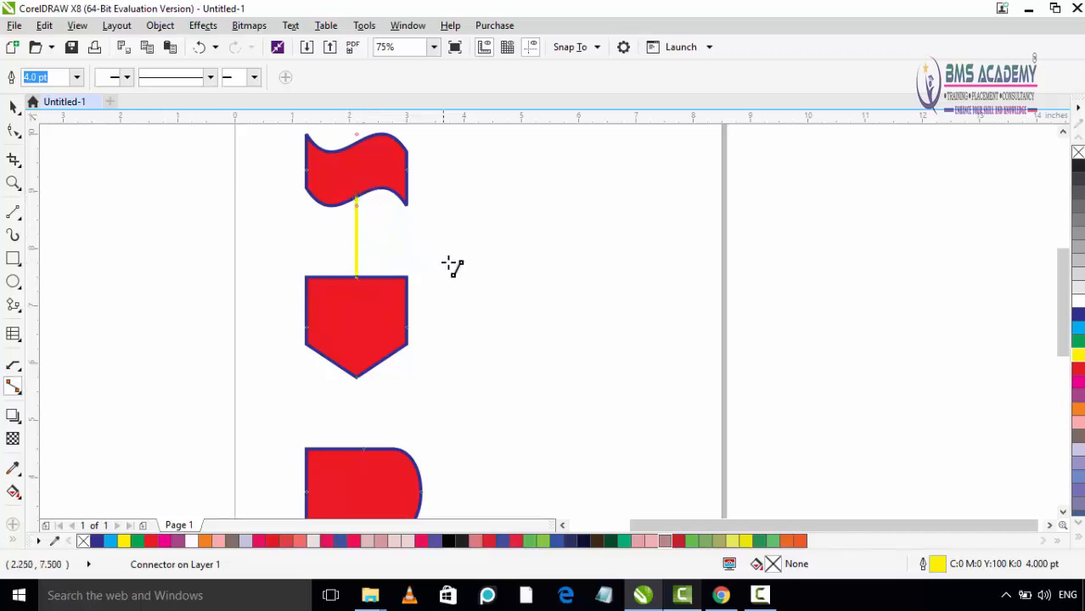
# Draw a right-angle connector from the bottom midpoint of the D-shaped object to the left side of the parallelogram.
pyautogui.scroll(-2, 451, 264)
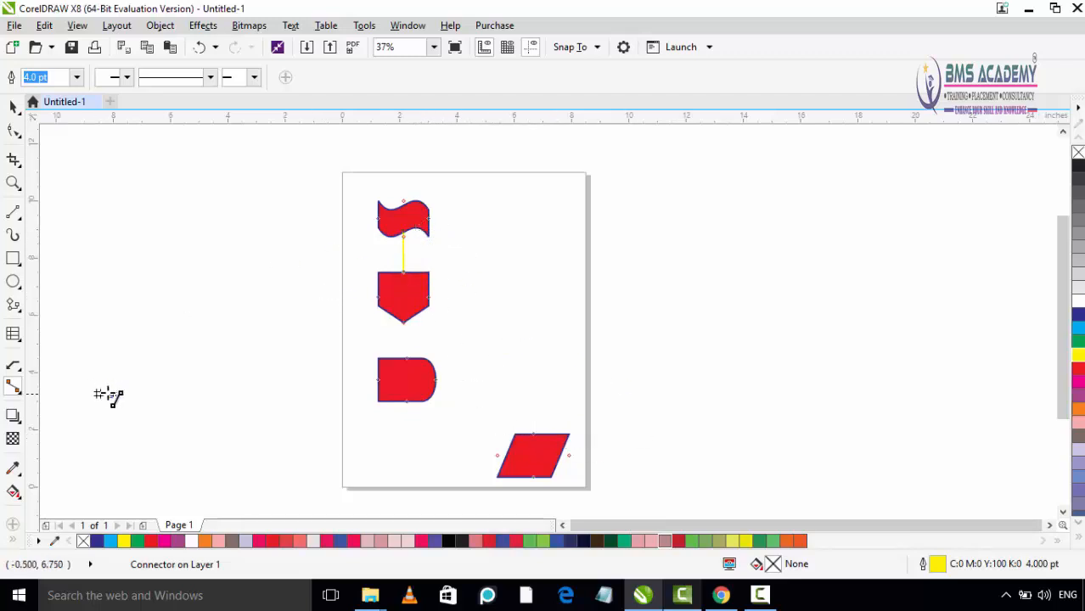
pyautogui.click(16, 387)
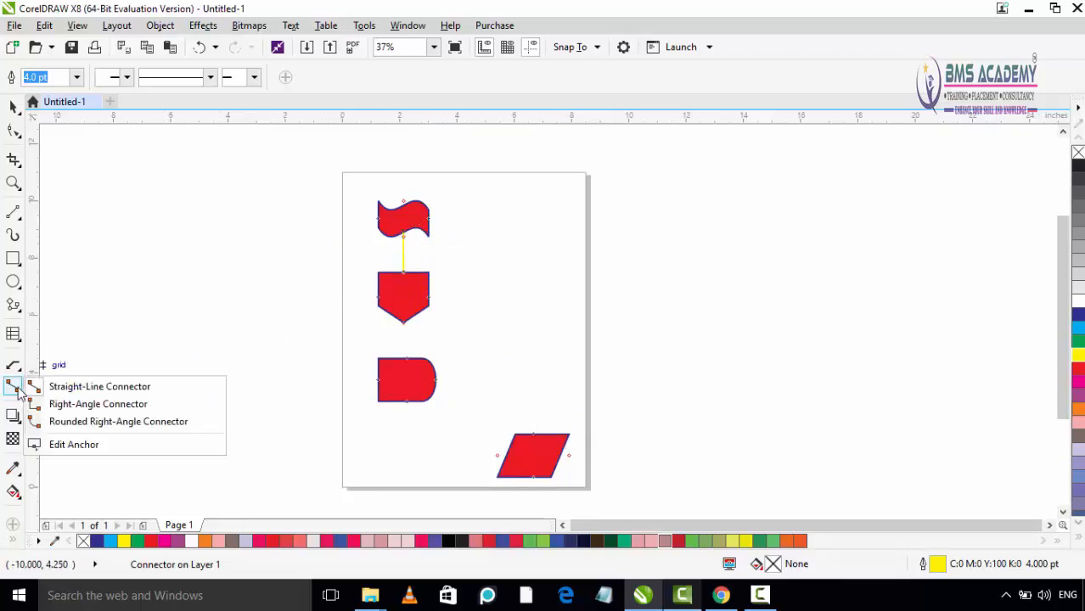
pyautogui.click(77, 406)
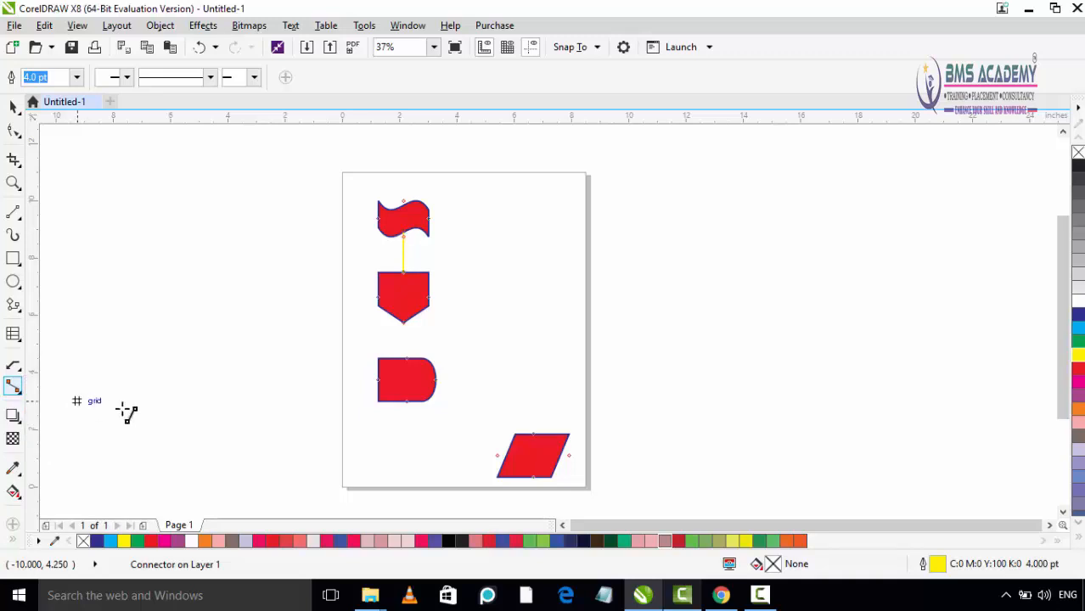
pyautogui.click(408, 408)
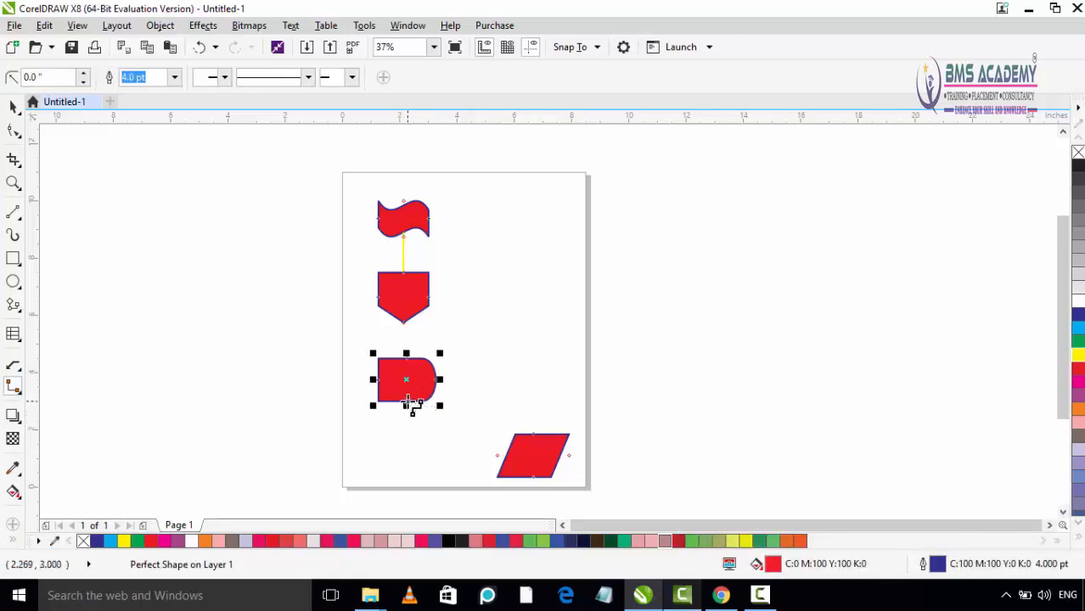
pyautogui.moveTo(412, 407); pyautogui.dragTo(503, 458)
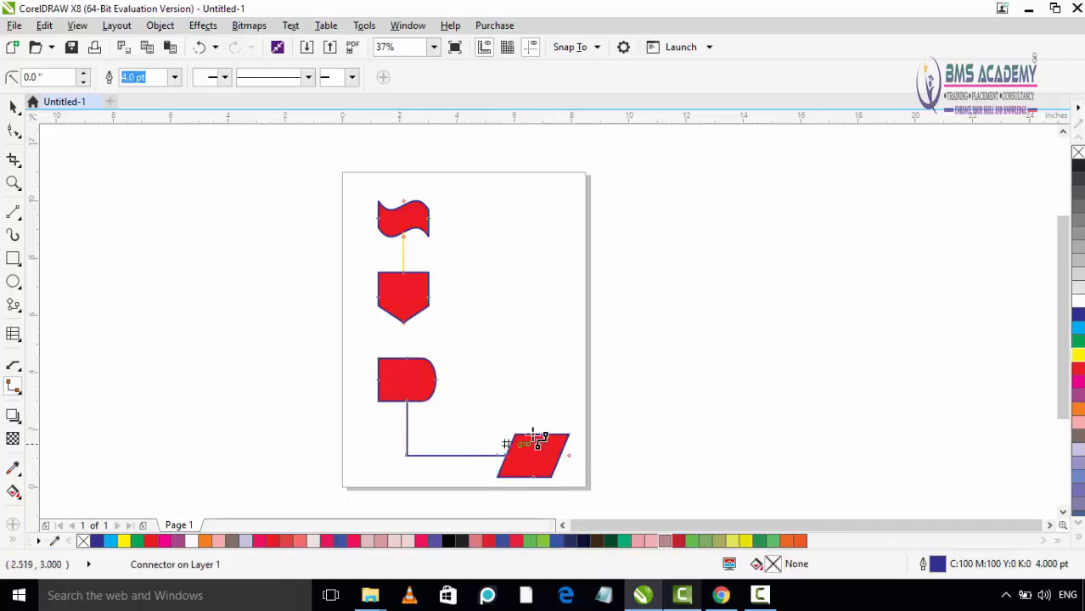
# Draw a rounded right-angle connector from the curved side of the D-shaped object to the right side of the parallelogram.
pyautogui.click(18, 388)
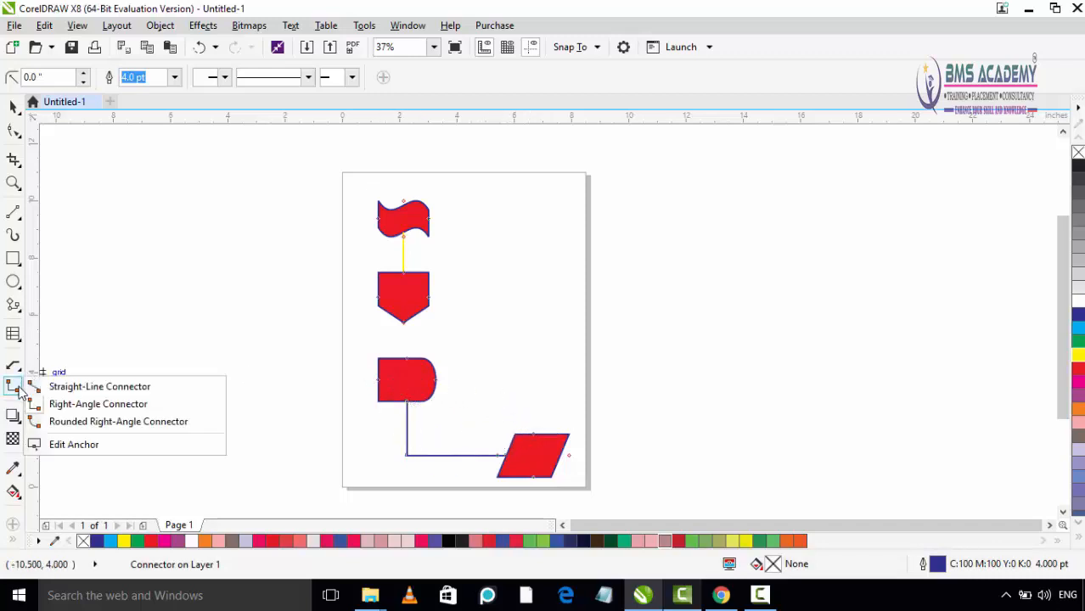
pyautogui.click(98, 431)
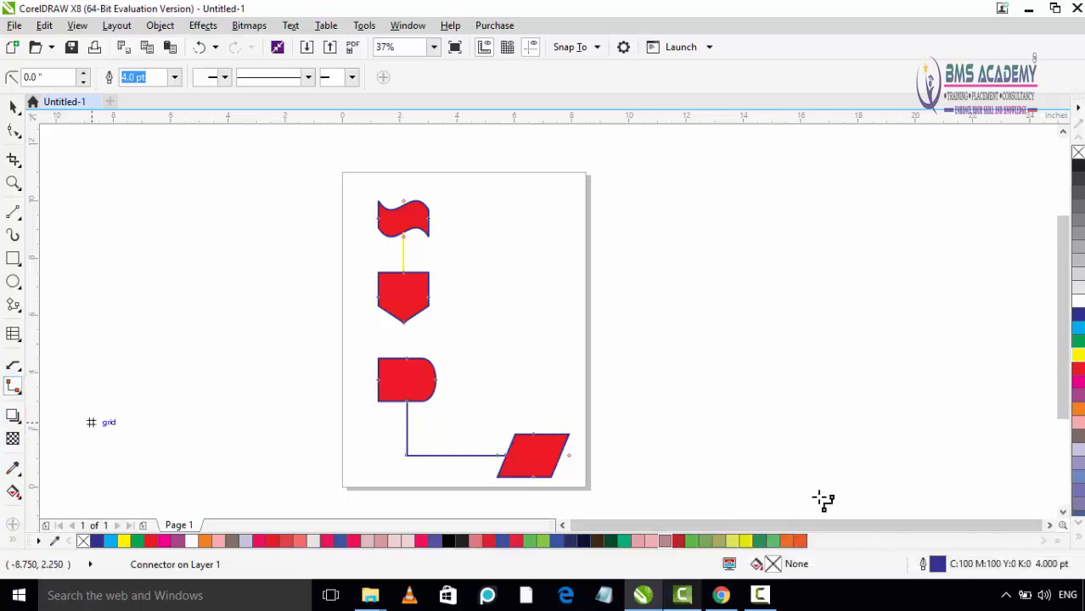
pyautogui.click(18, 393)
pyautogui.click(99, 423)
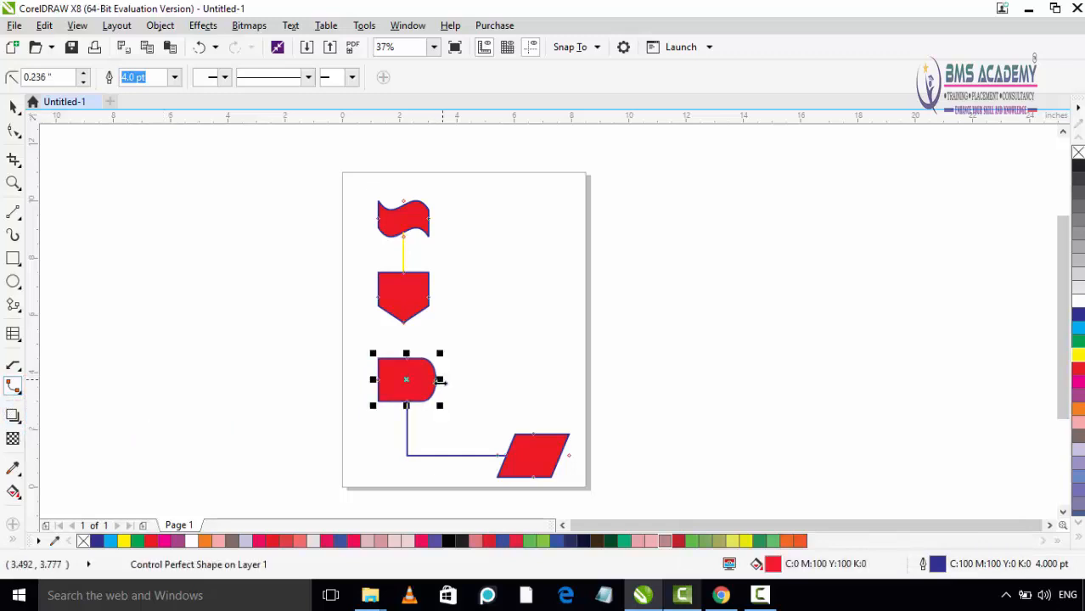
pyautogui.moveTo(439, 380); pyautogui.dragTo(569, 455)
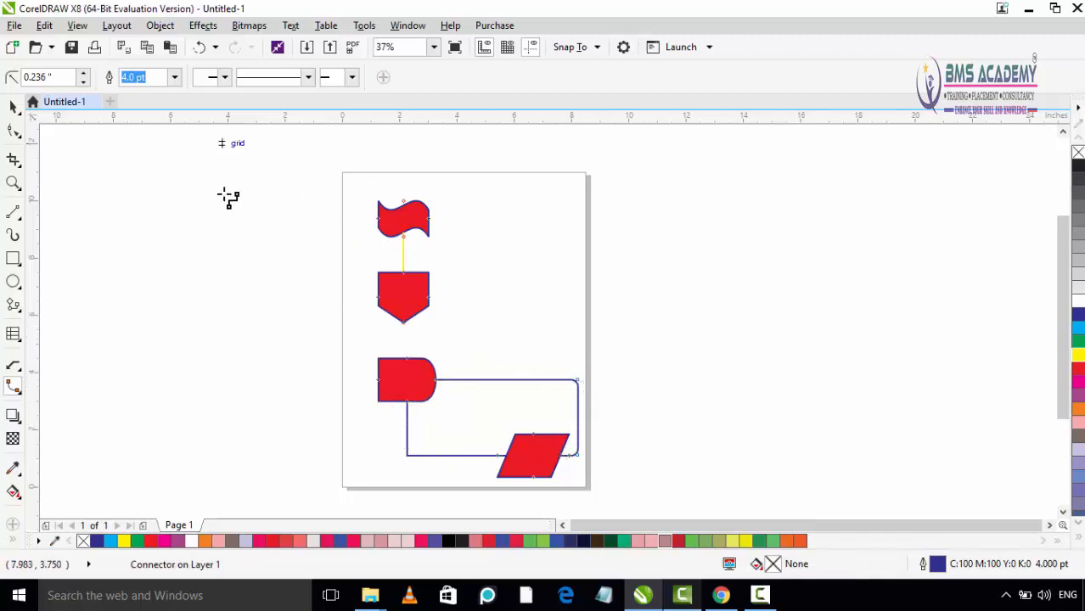
# Draw a straight-line connector from the pentagon's bottom tip to the top midpoint of the D-shaped object.
pyautogui.click(13, 388)
pyautogui.click(76, 385)
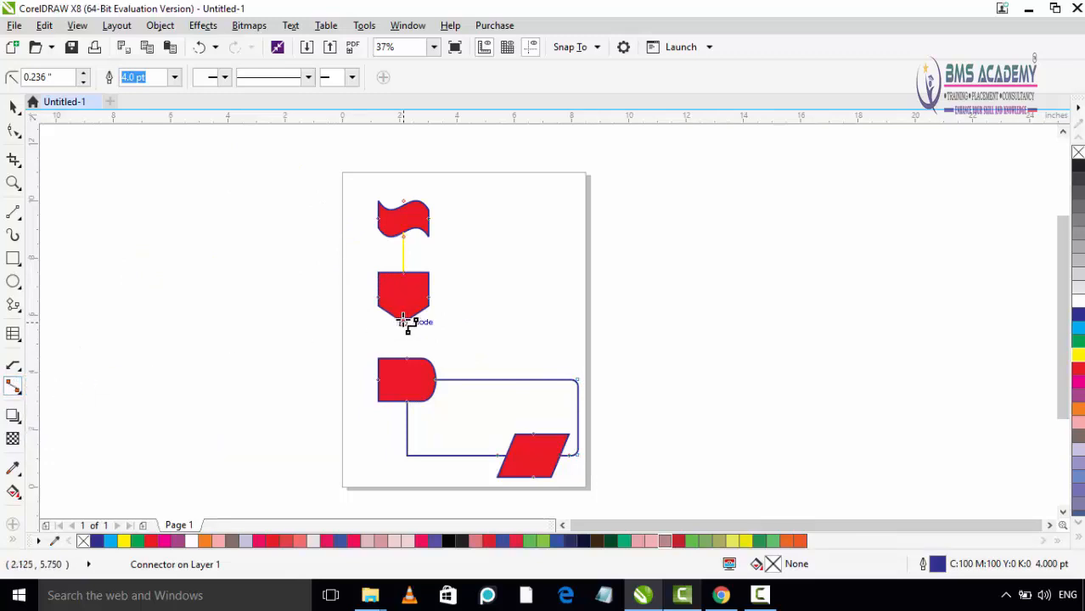
pyautogui.moveTo(406, 324); pyautogui.dragTo(407, 360)
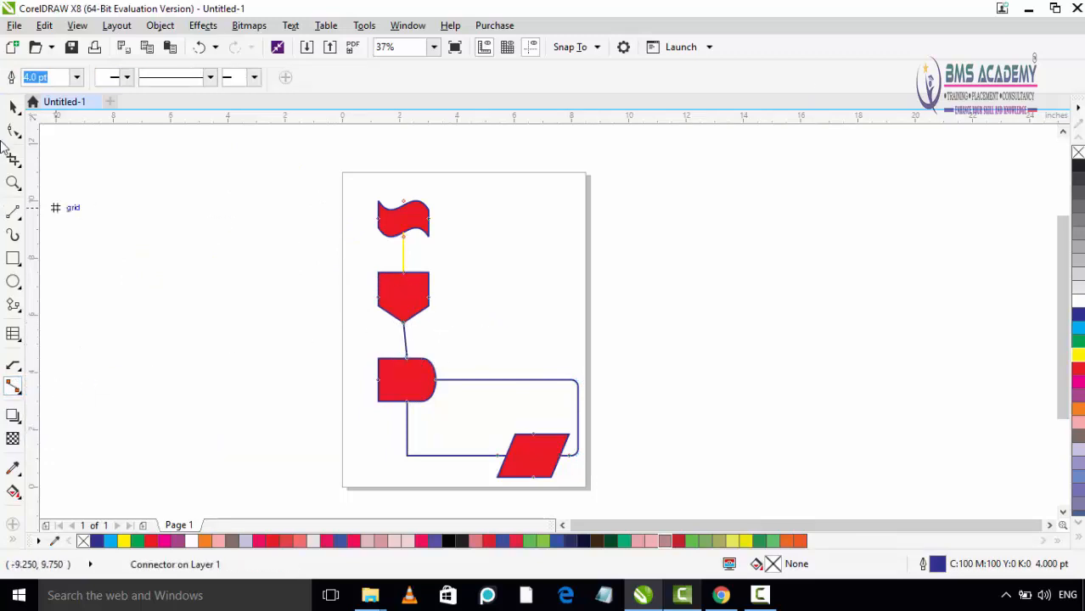
# Reposition all four connected shapes on the page, placing the pentagon at about X 6.125, Y 8.125 inches and the flag at the page's top edge.
pyautogui.click(13, 106)
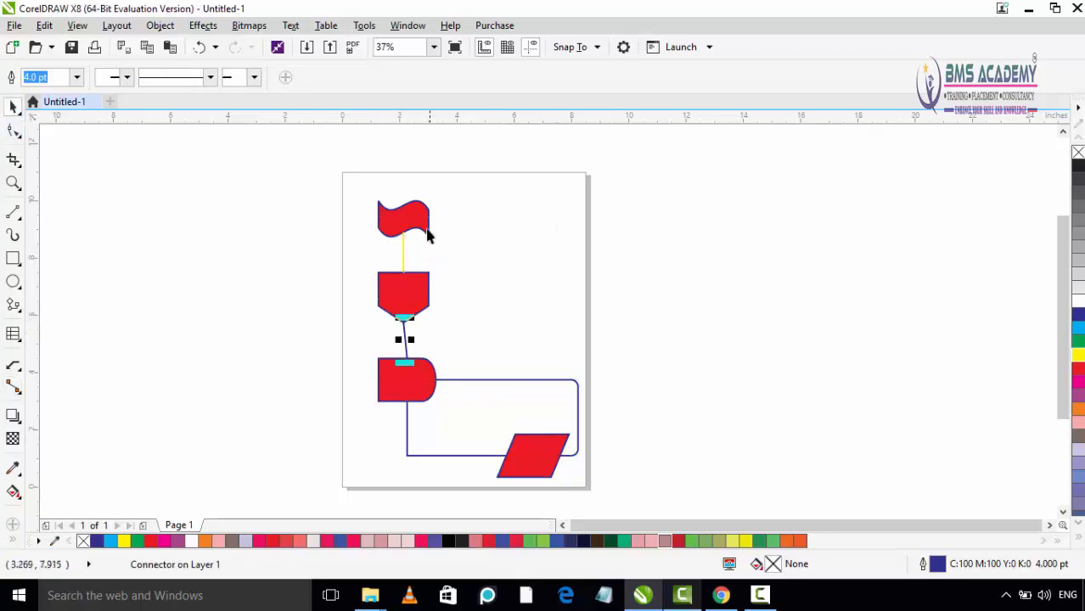
pyautogui.moveTo(405, 222); pyautogui.dragTo(365, 175)
pyautogui.moveTo(425, 304); pyautogui.dragTo(539, 260)
pyautogui.moveTo(410, 376)
pyautogui.mouseDown()
pyautogui.moveTo(313, 364)
pyautogui.moveTo(430, 372)
pyautogui.mouseUp()
pyautogui.moveTo(514, 448); pyautogui.dragTo(573, 472)
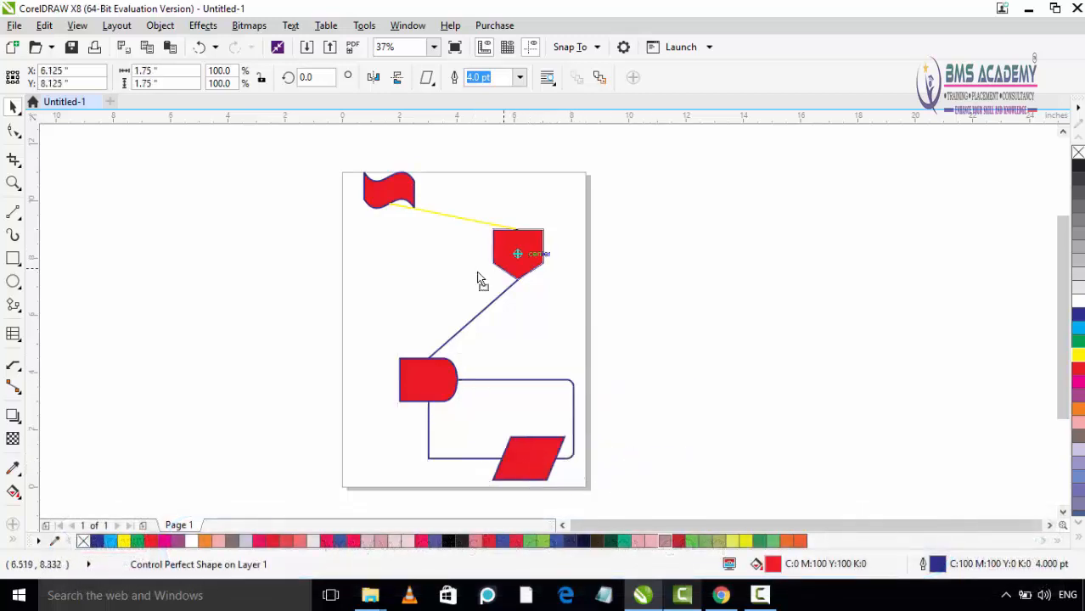
# Move the pentagon back beneath the flag, to about X 1.75, Y 7.0 inches, and deselect it.
pyautogui.moveTo(520, 253); pyautogui.dragTo(454, 283)
pyautogui.moveTo(451, 283); pyautogui.dragTo(390, 287)
pyautogui.click(390, 287)
pyautogui.click(540, 269)
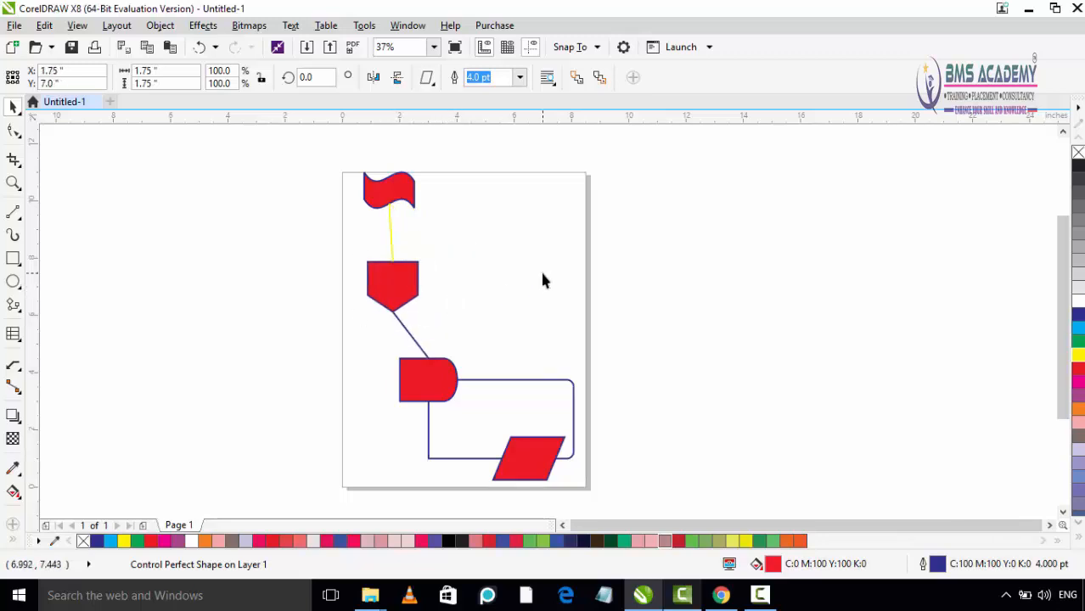
# Draw an ordinary freehand straight line from the pentagon's right edge down to the rounded connector, about 3.3 by 3.5 inches.
pyautogui.click(13, 213)
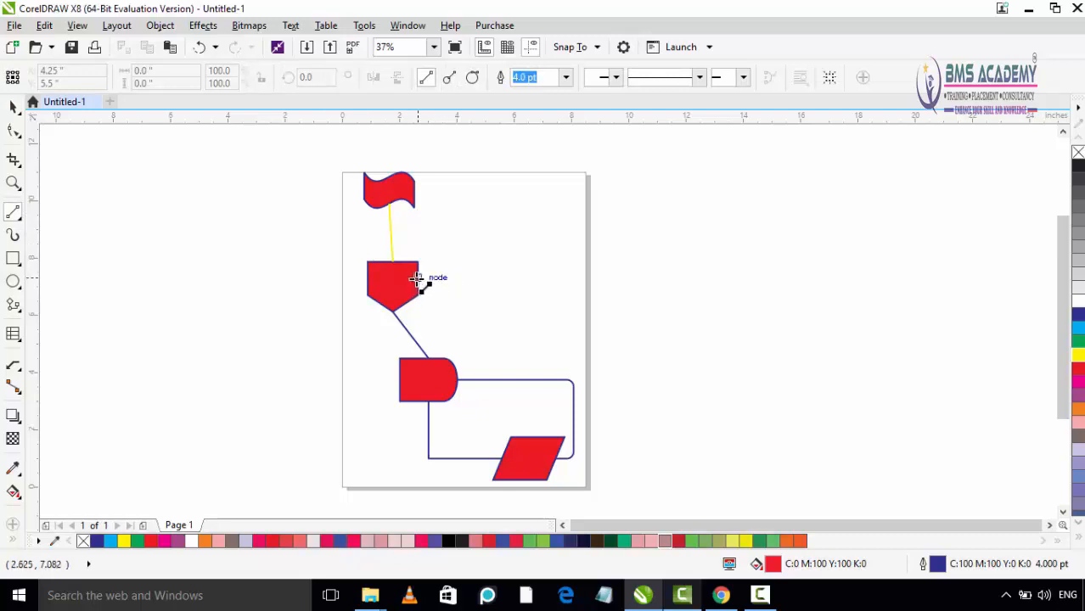
pyautogui.moveTo(416, 278); pyautogui.dragTo(512, 378)
# Move the pentagon away from the ordinary line, down to about X 0.625, Y 5.875 inches.
pyautogui.click(14, 129)
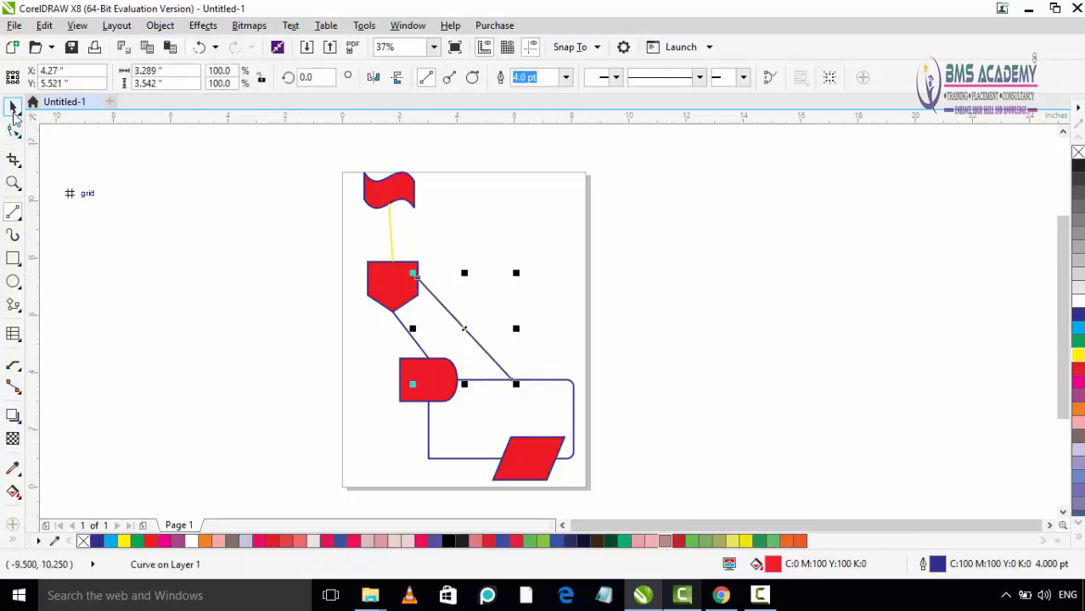
pyautogui.moveTo(393, 289)
pyautogui.mouseDown()
pyautogui.moveTo(340, 277)
pyautogui.moveTo(497, 253)
pyautogui.moveTo(366, 271)
pyautogui.moveTo(383, 297)
pyautogui.mouseUp()
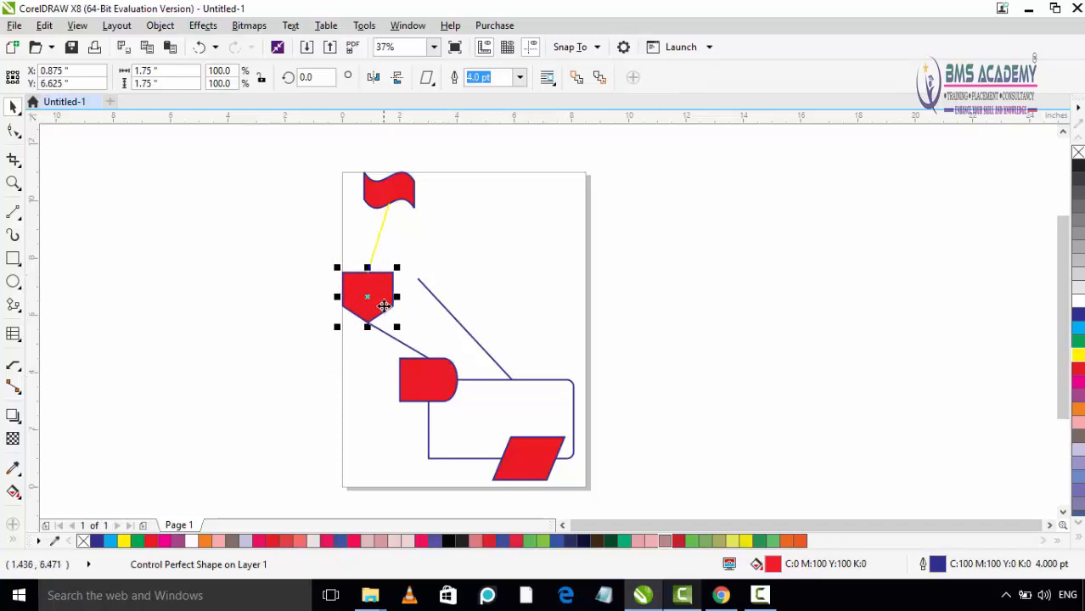
pyautogui.moveTo(384, 305); pyautogui.dragTo(395, 299)
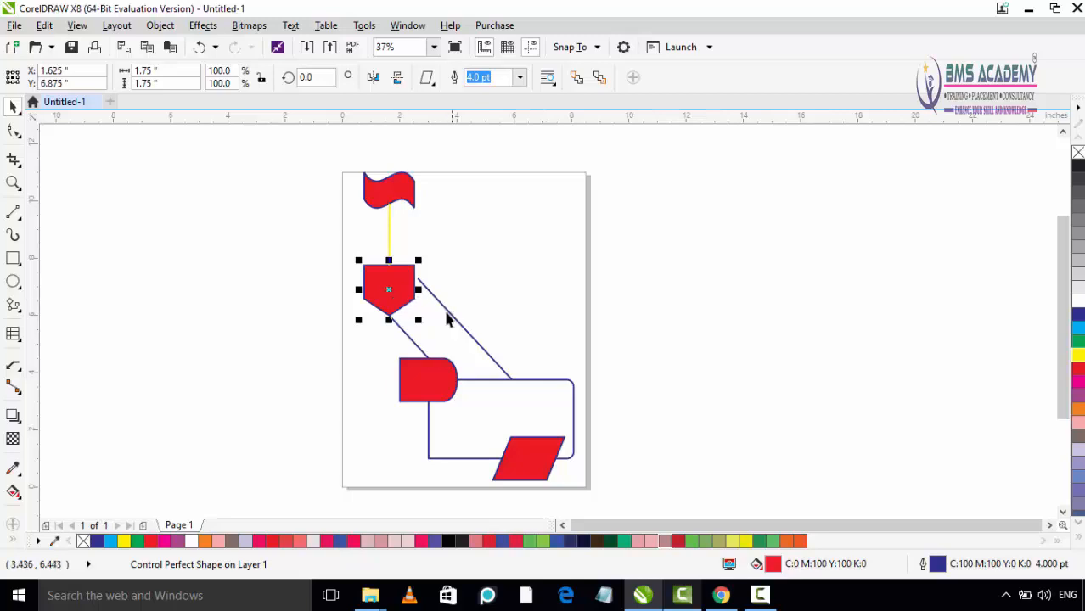
pyautogui.moveTo(387, 290); pyautogui.dragTo(357, 319)
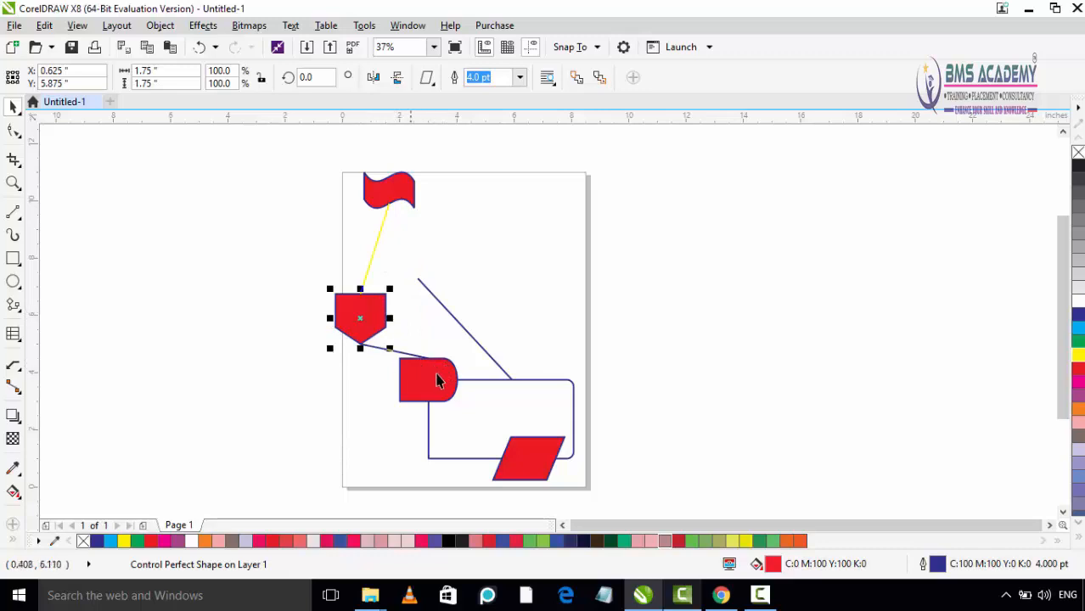
# Move the D-shaped object to about X 1.25, Y 2.75 inches and the pentagon to about X 1.375, Y 6.625 inches.
pyautogui.moveTo(421, 382); pyautogui.dragTo(371, 411)
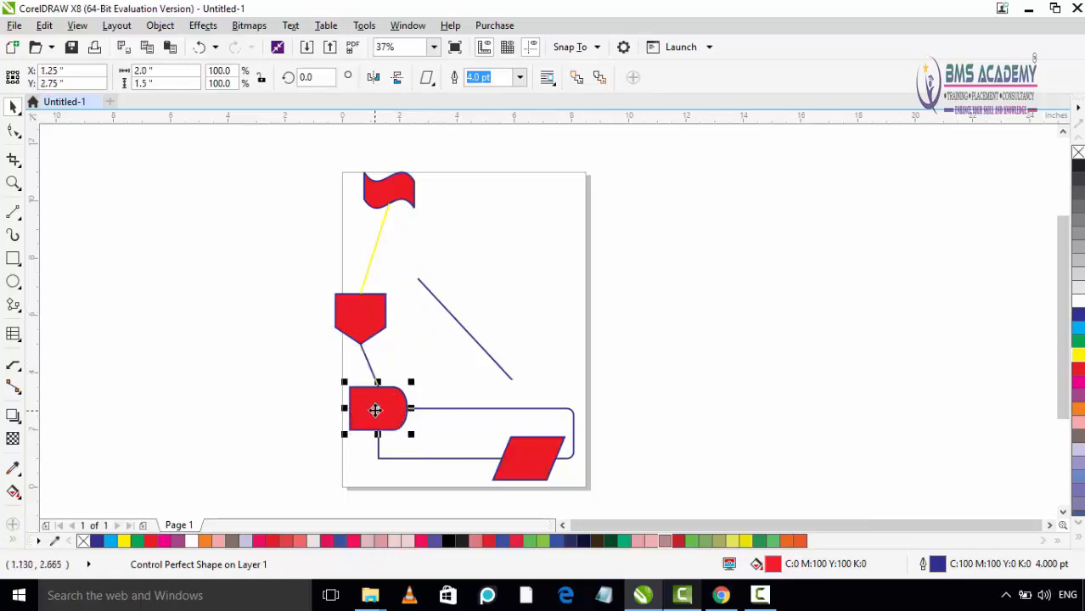
pyautogui.click(656, 263)
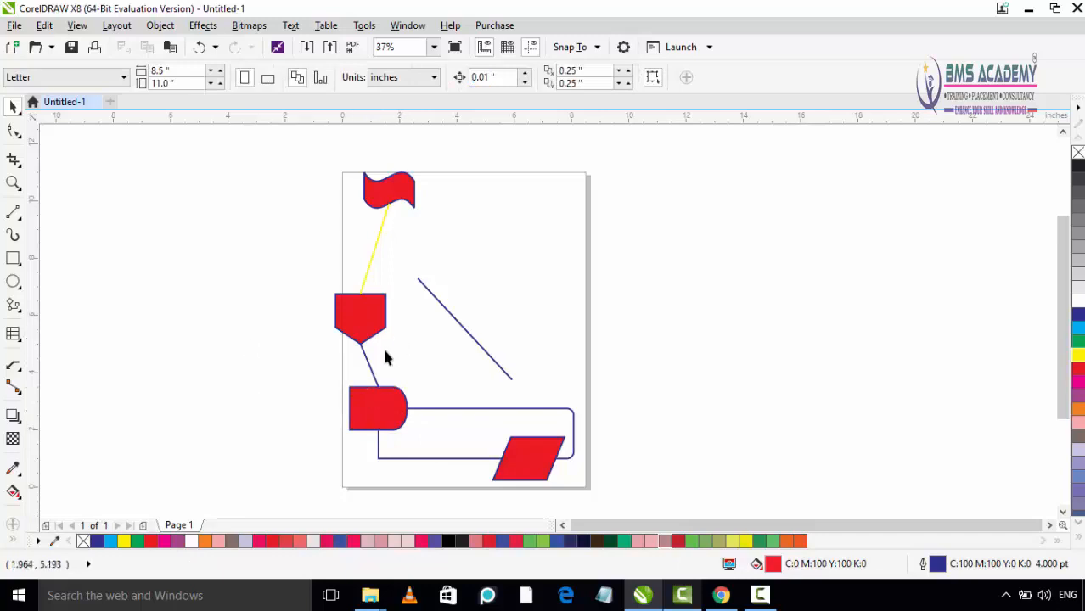
pyautogui.moveTo(377, 327); pyautogui.dragTo(394, 299)
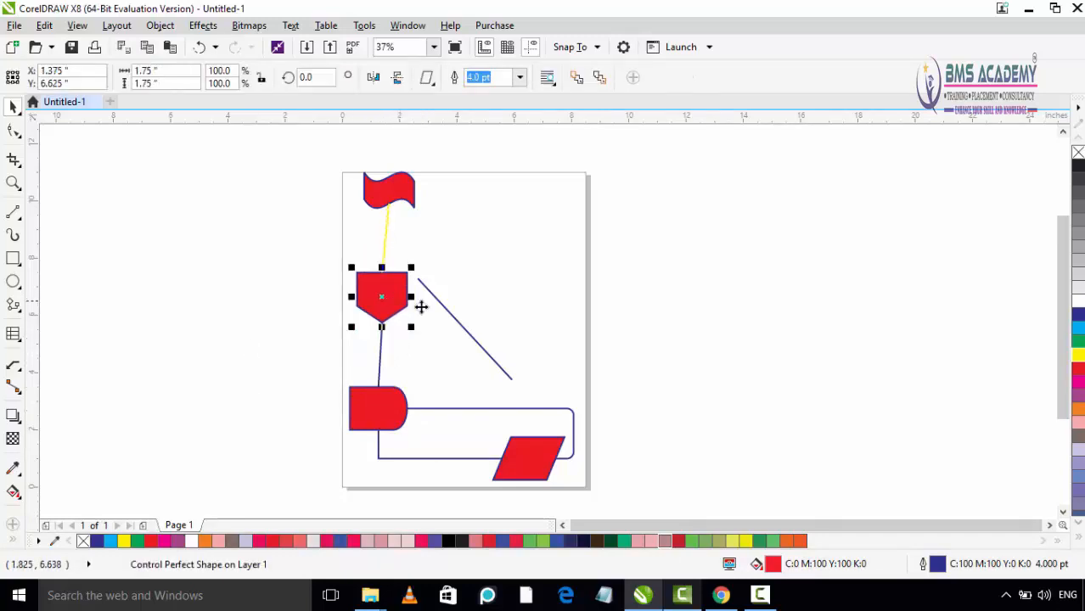